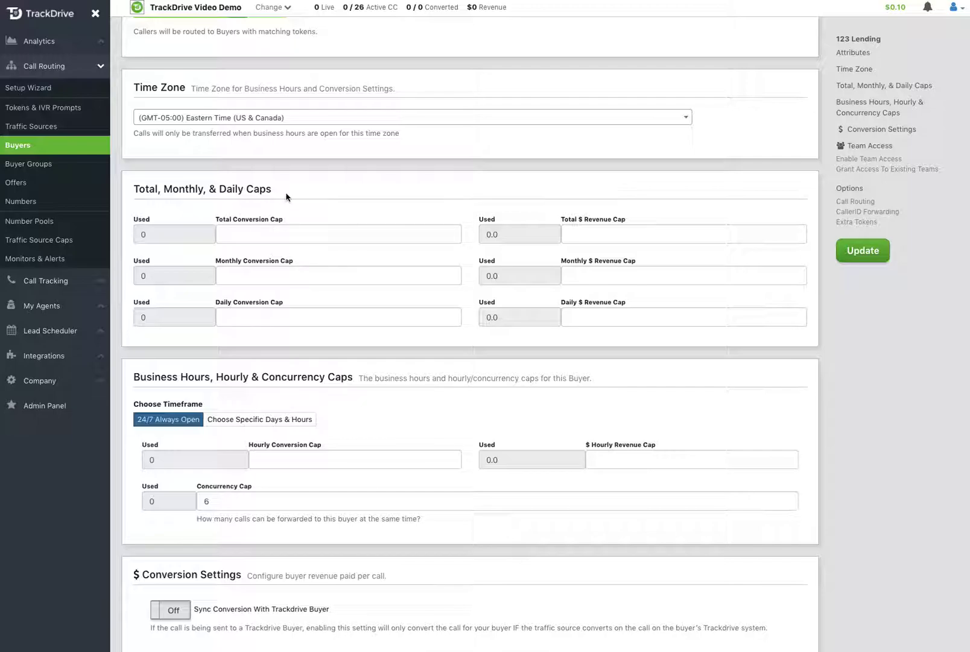
Enter 2500 in Total $ Revenue Cap and 100 in Daily Conversion Cap for 123 Lending
left_click(588, 234)
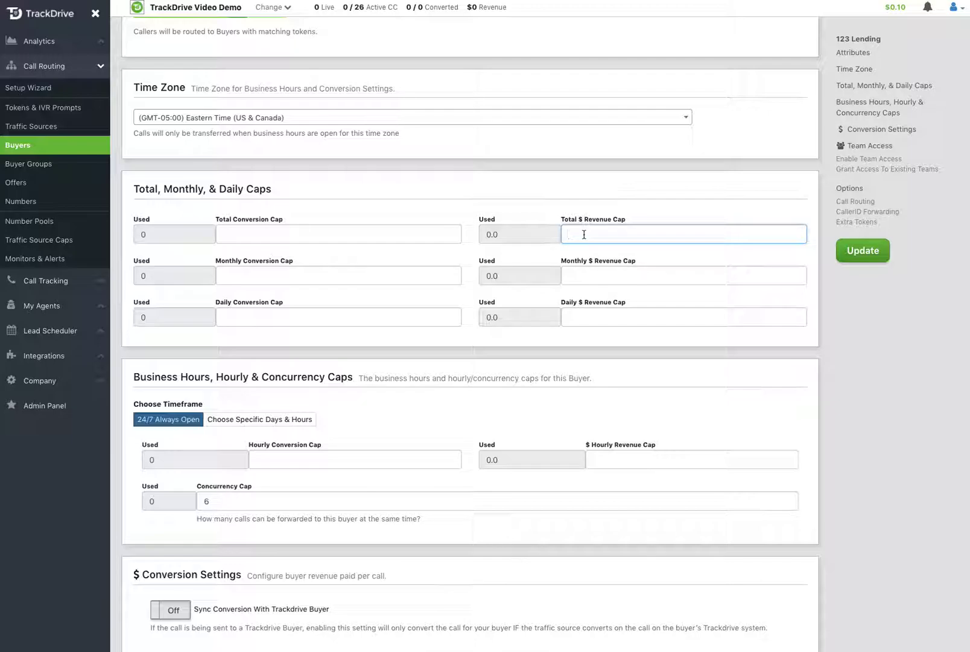
type("2500")
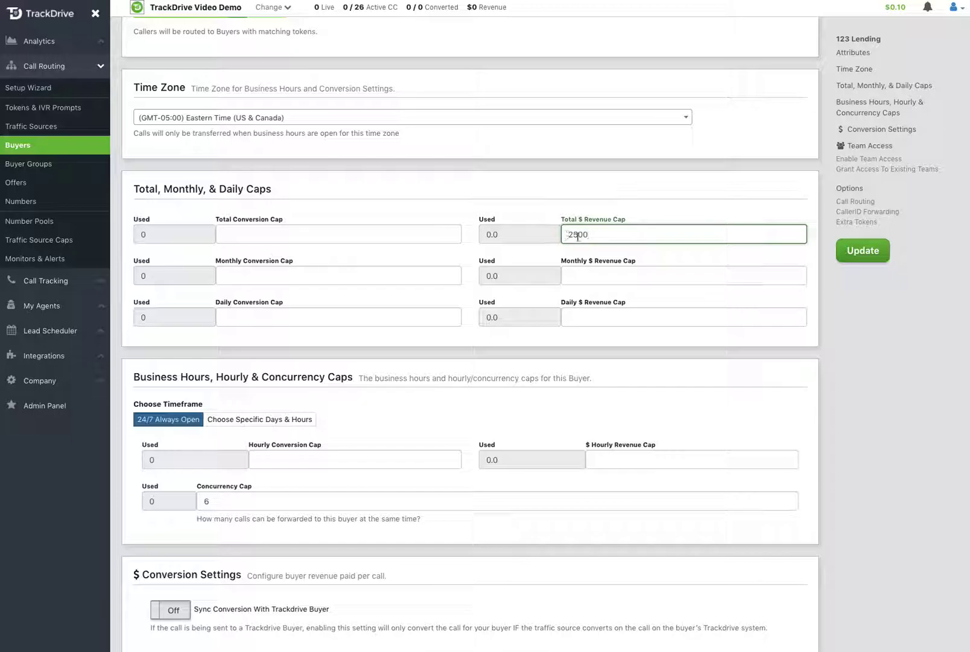
left_click(309, 320)
type("100")
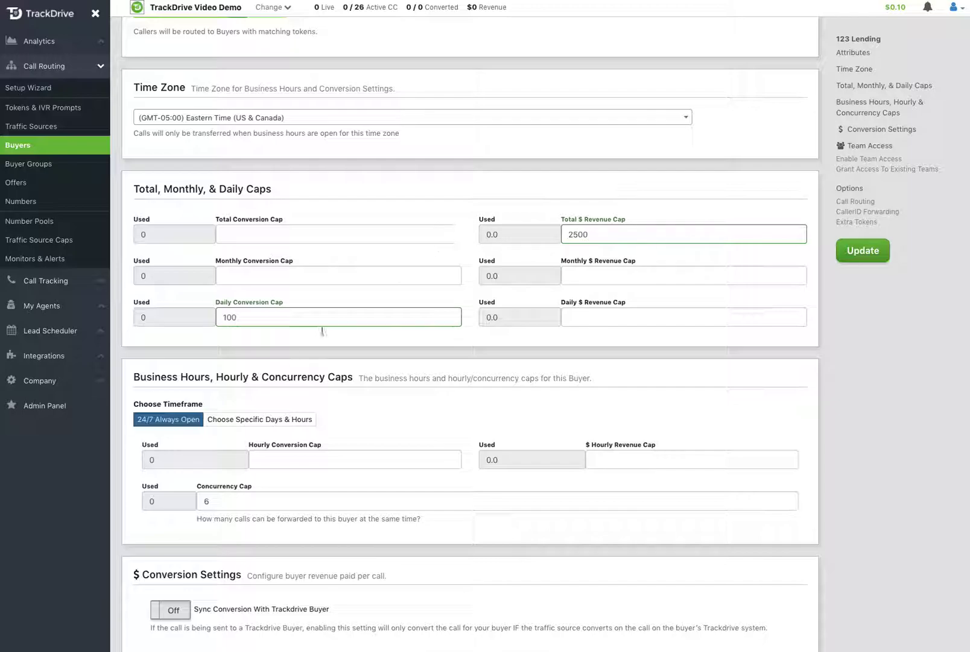
Switch the buyer's timeframe to Choose Specific Days & Hours, revealing the weekly schedule grid
scroll(292, 355, "down", 2)
scroll(291, 355, "down", 2)
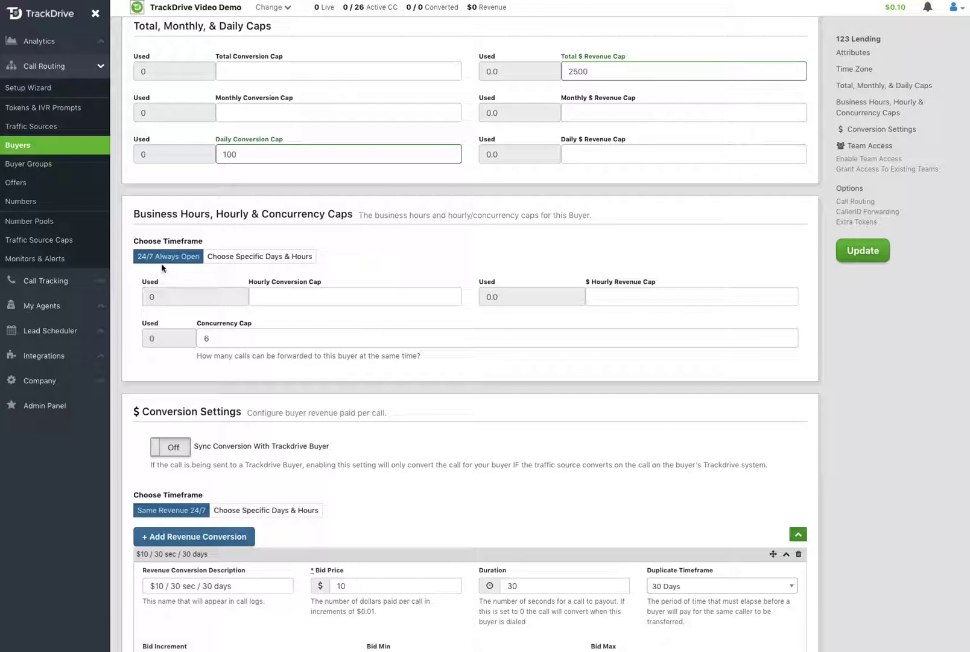
left_click(256, 260)
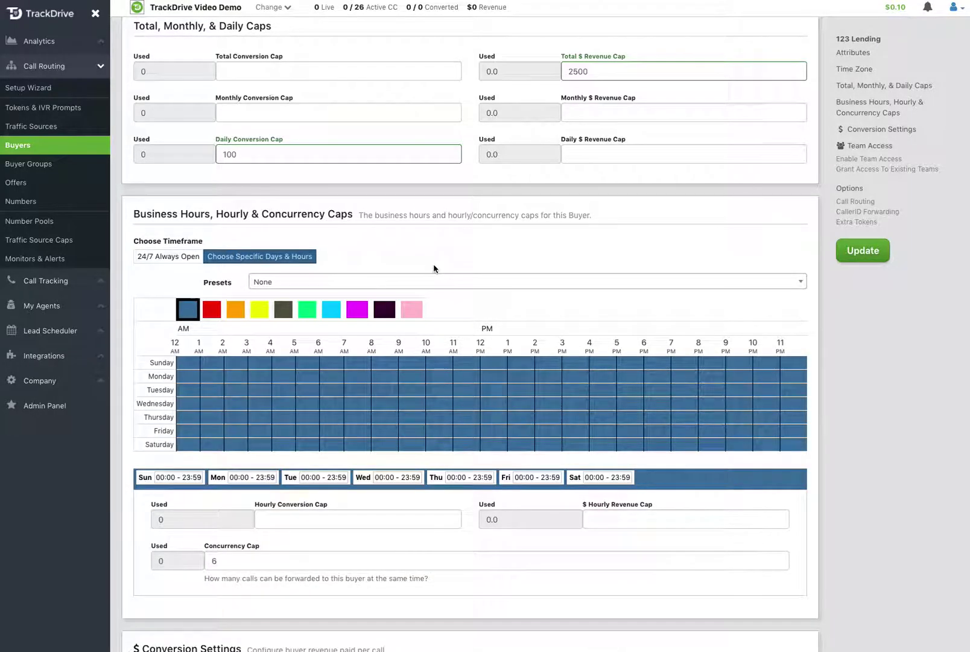
Clear the weekly schedule by setting the Presets list to None
scroll(433, 270, "down", 1)
left_click(281, 225)
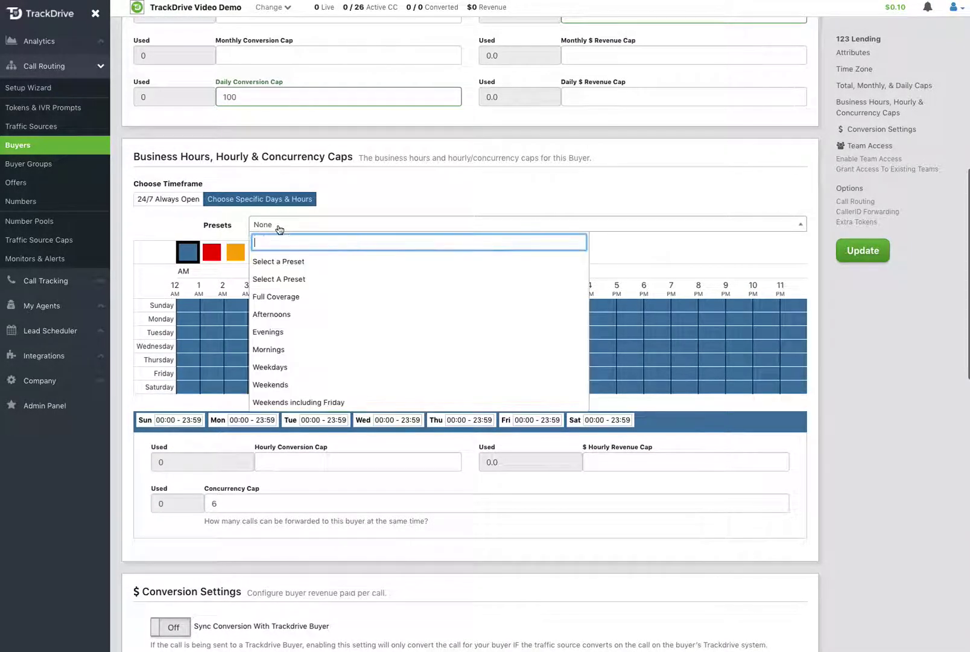
left_click(282, 296)
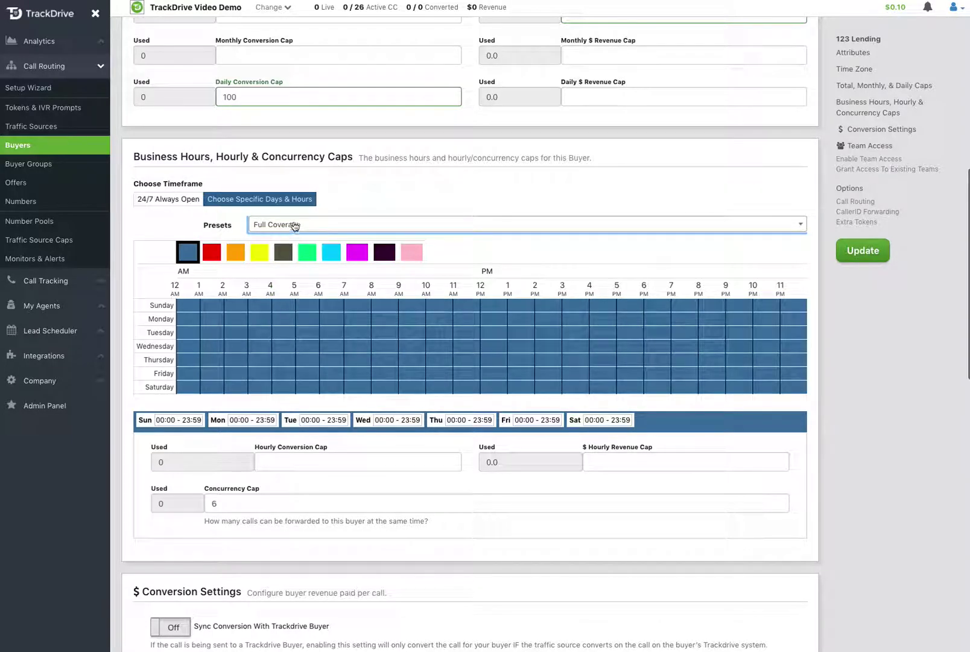
left_click(290, 224)
left_click(284, 295)
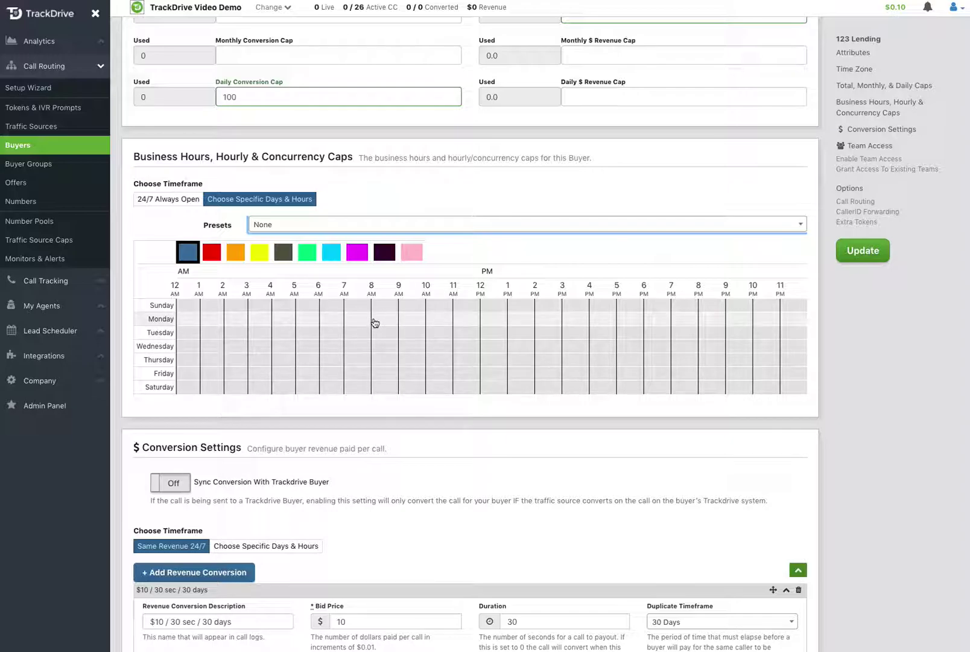
Mark blue hours Mon–Sat 8:00–11:59 and weekdays 14:00–16:59, and raise concurrency cap to 12
left_click_drag(374, 322, 478, 393)
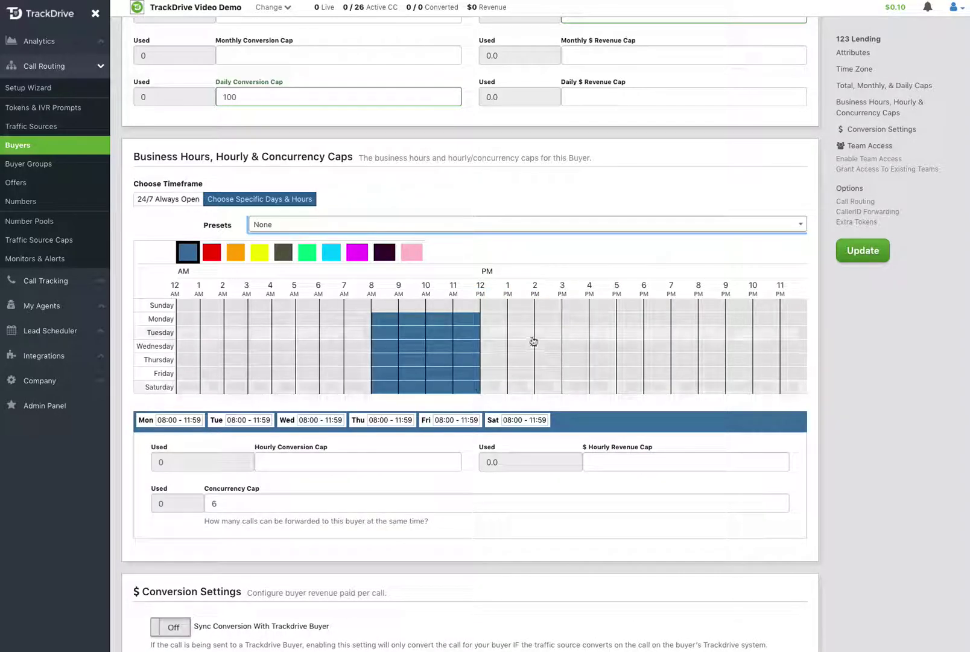
left_click_drag(537, 319, 610, 369)
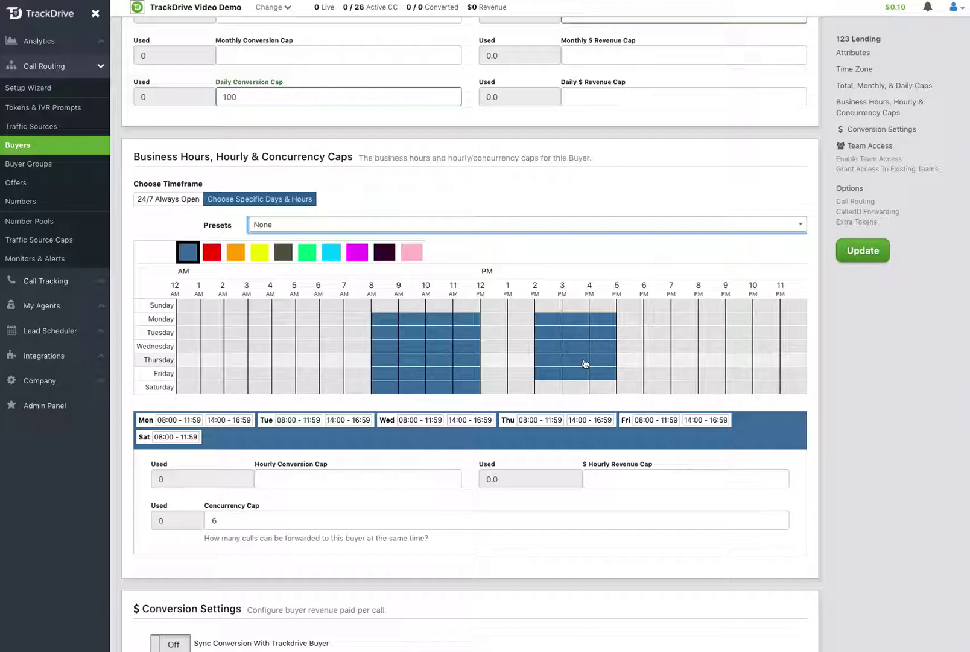
scroll(582, 366, "down", 1)
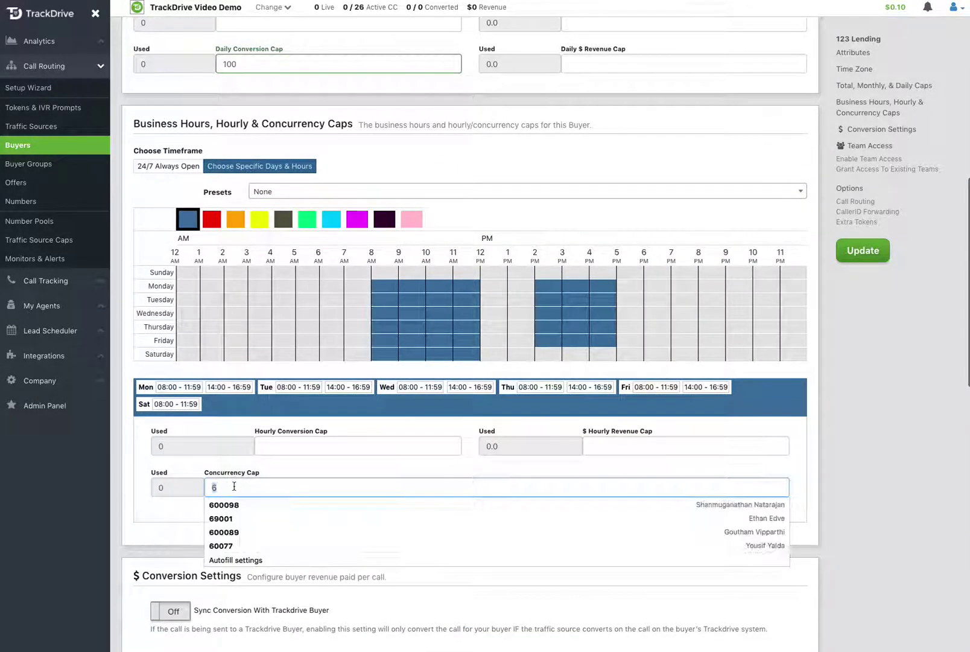
type("12")
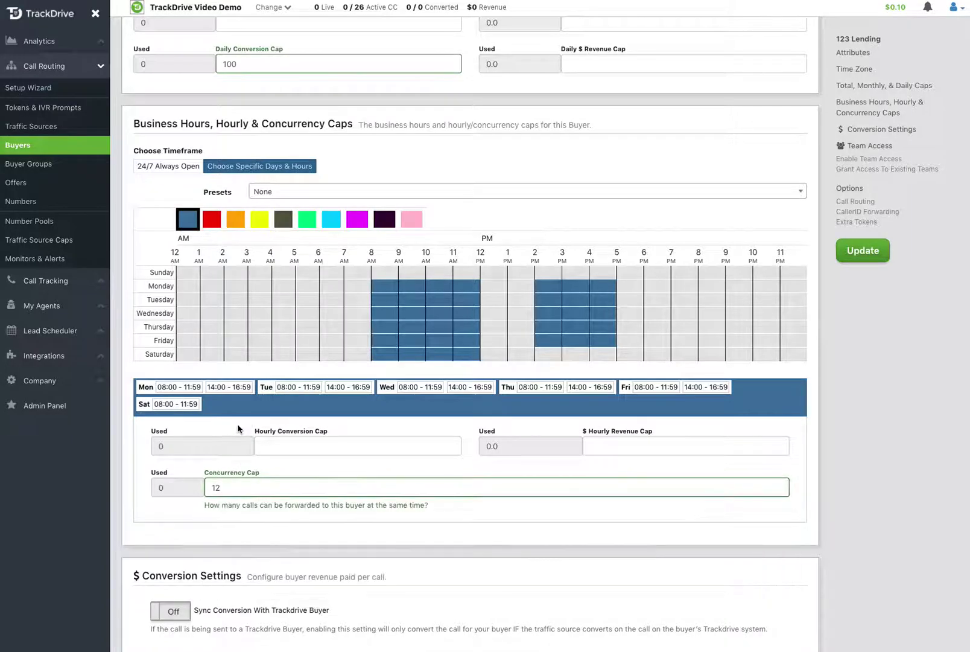
key("Escape")
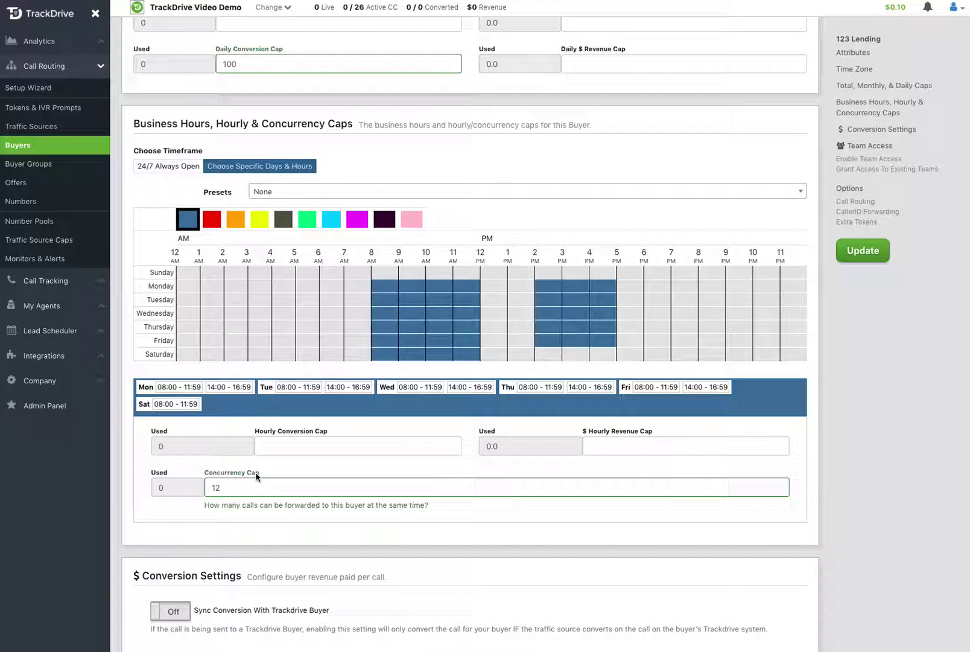
Paint a red weekday 12:00–13:59 block and give it a concurrency cap of 6
left_click(212, 226)
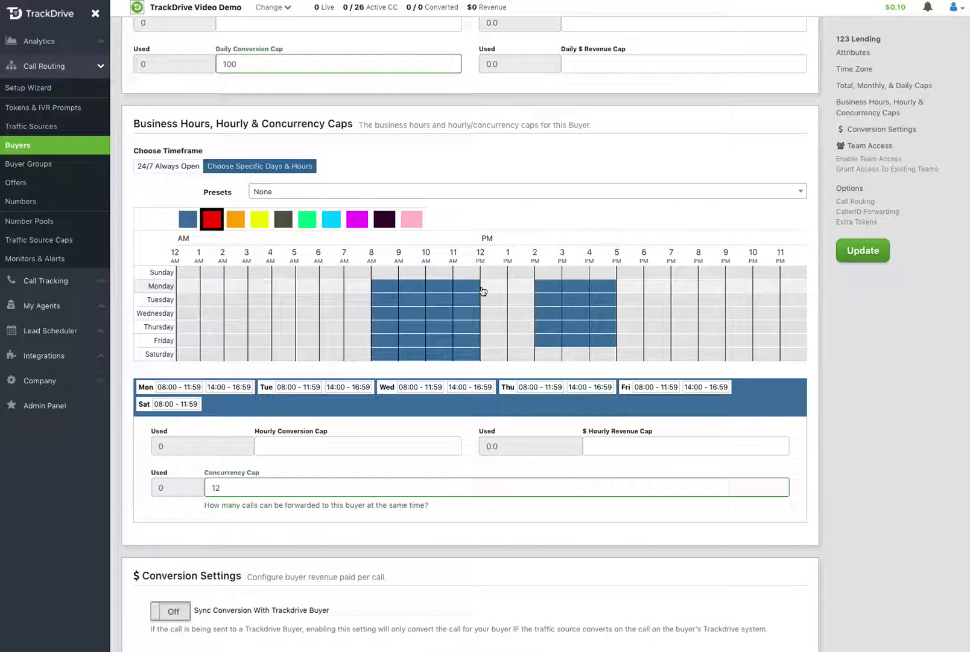
mouse_move(482, 288)
left_mouse_down()
mouse_move(530, 296)
mouse_move(534, 344)
left_mouse_up()
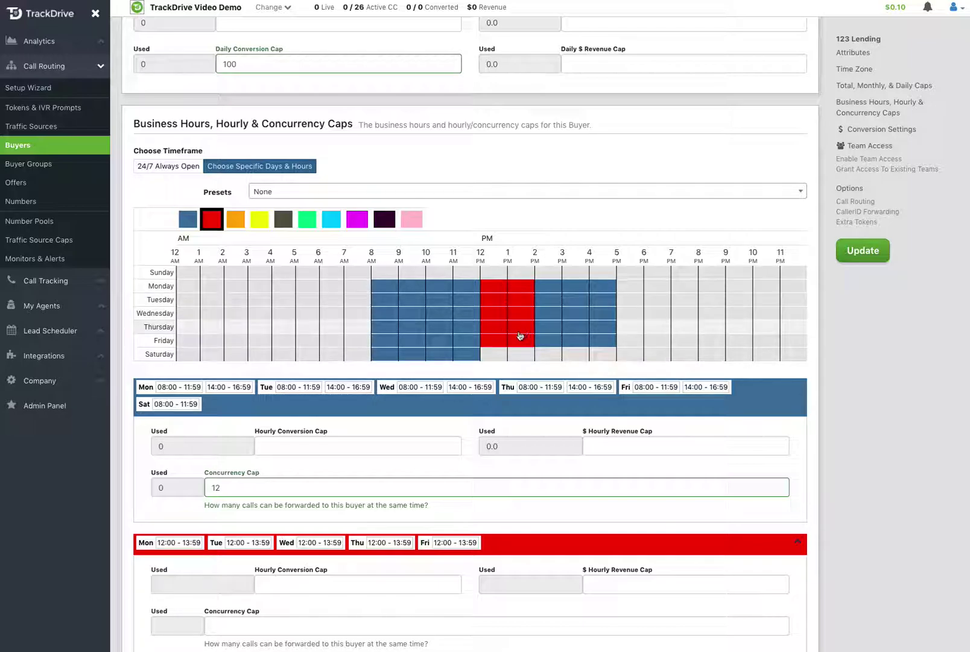
scroll(519, 335, "down", 1)
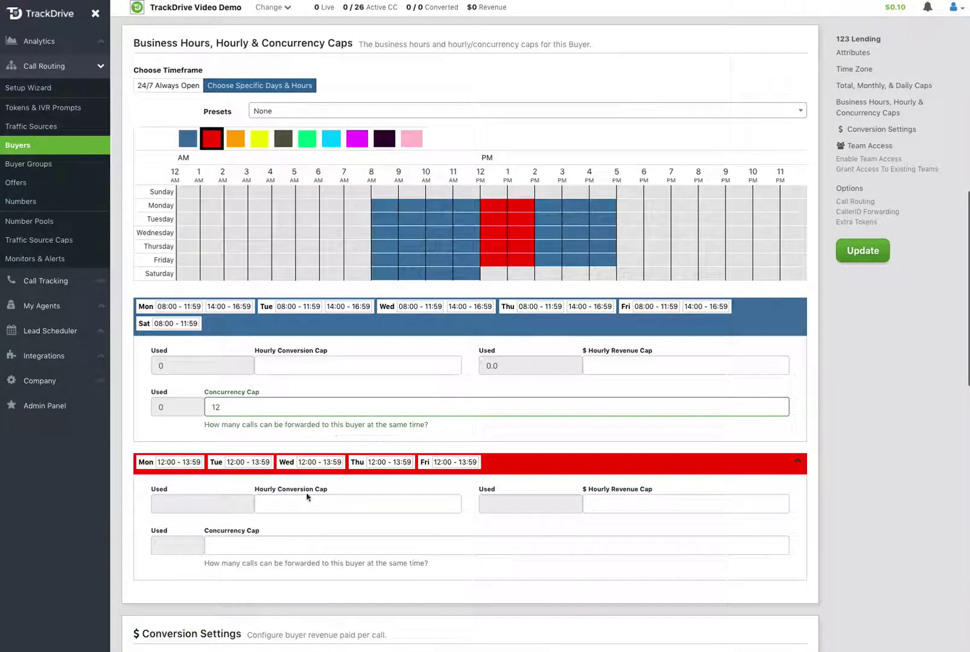
left_click(241, 545)
type("6")
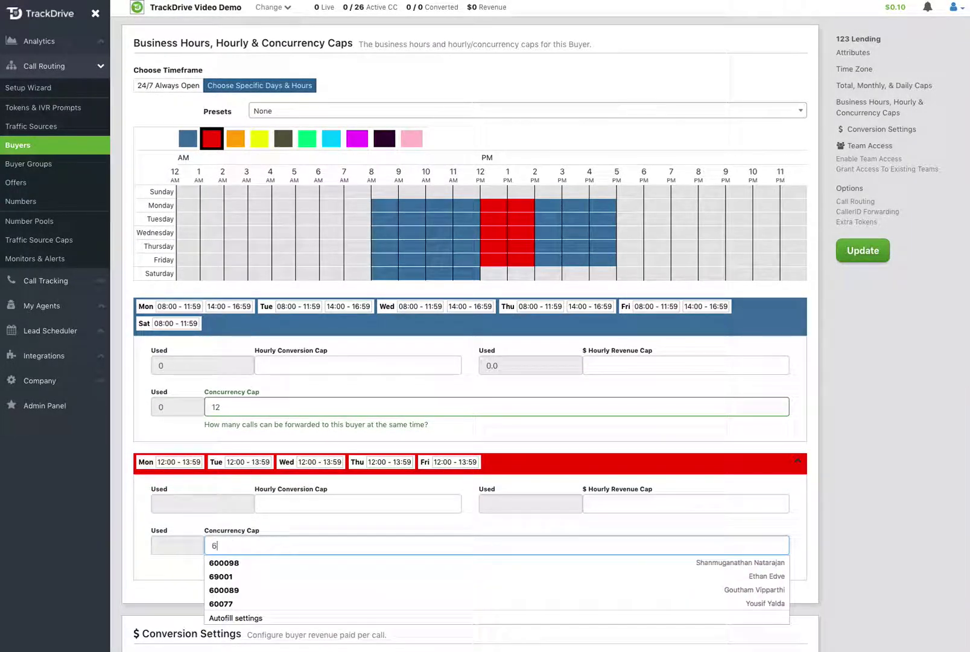
left_click(279, 525)
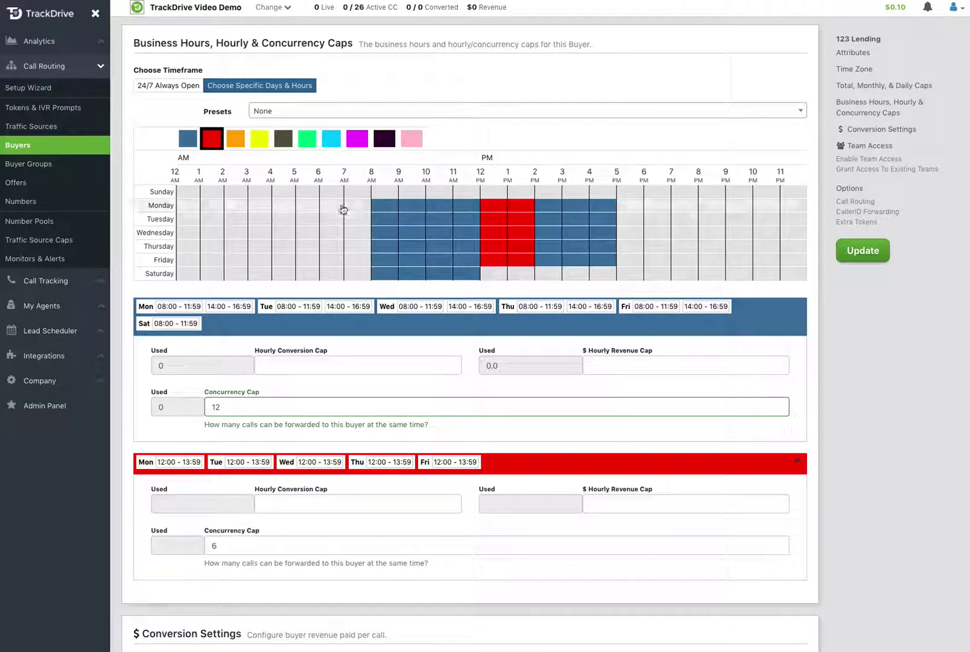
Paint a magenta weekday 17:00–20:59 block and give it a concurrency cap of 4
left_click(356, 138)
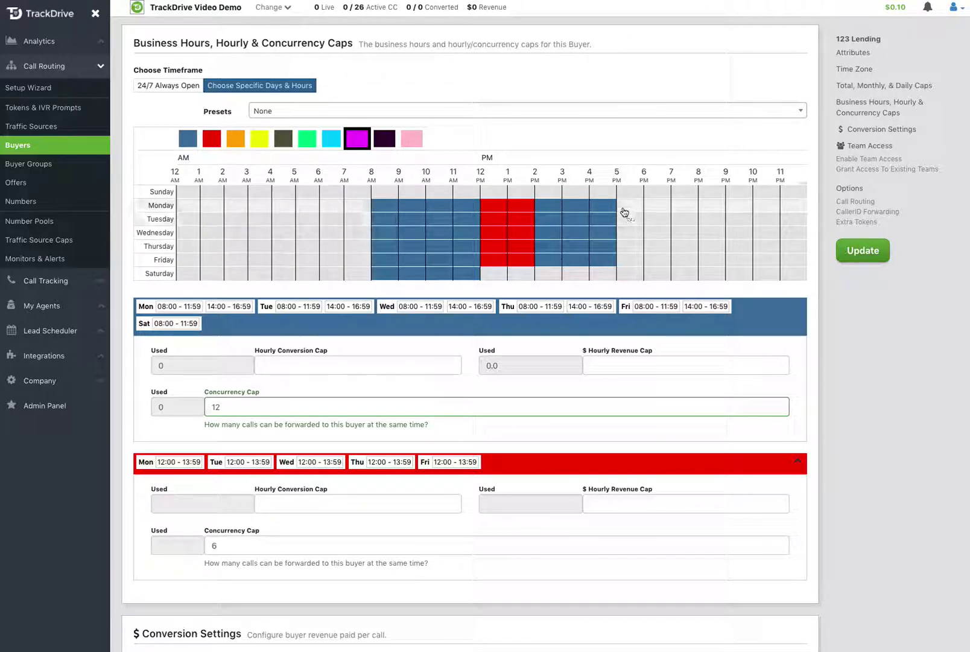
left_click_drag(619, 210, 722, 261)
scroll(550, 378, "down", 3)
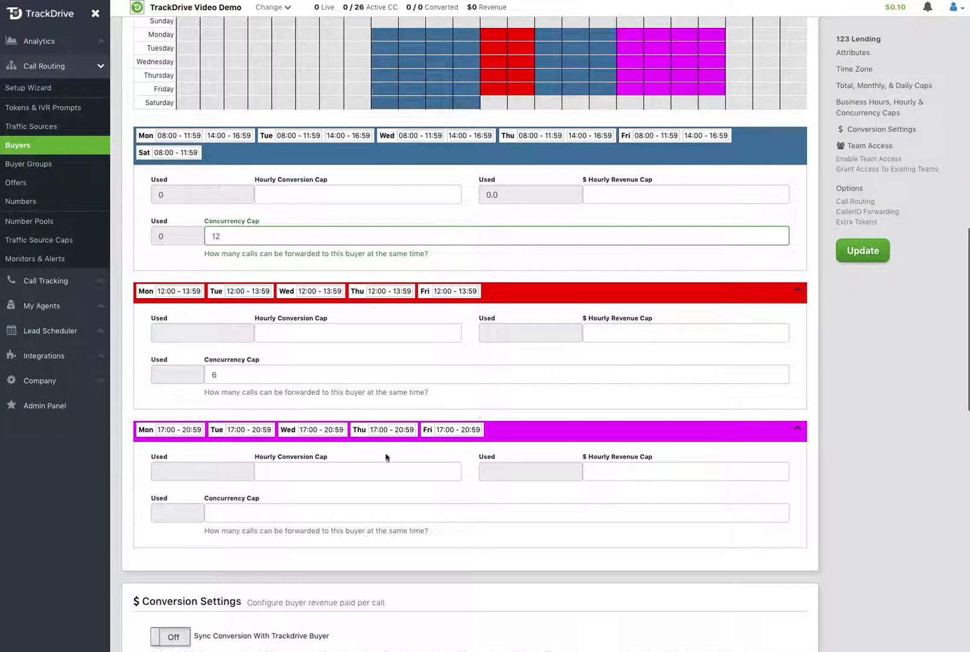
left_click(316, 511)
type("4")
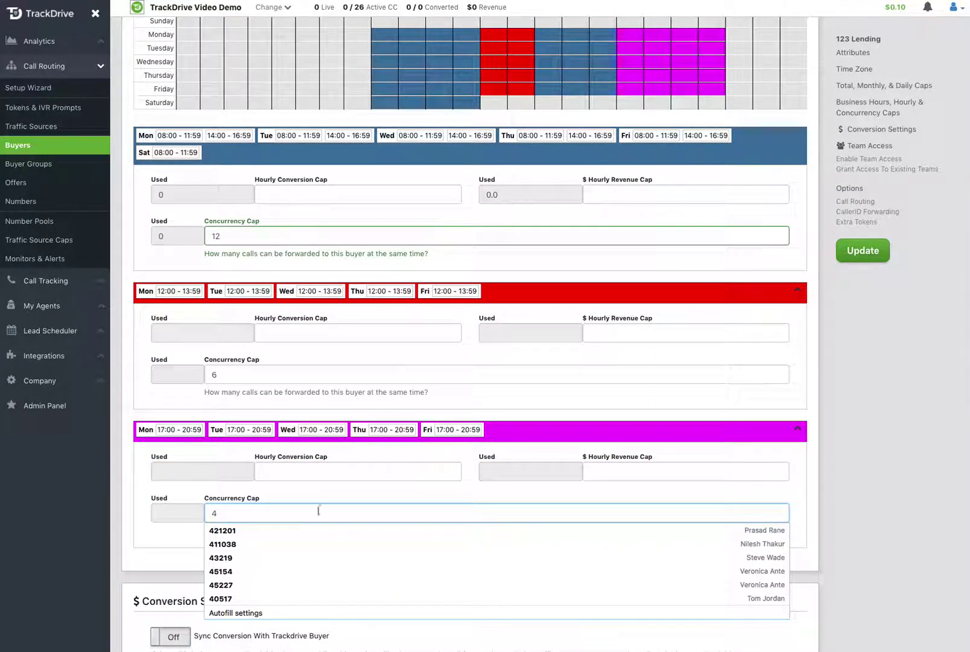
left_click(727, 454)
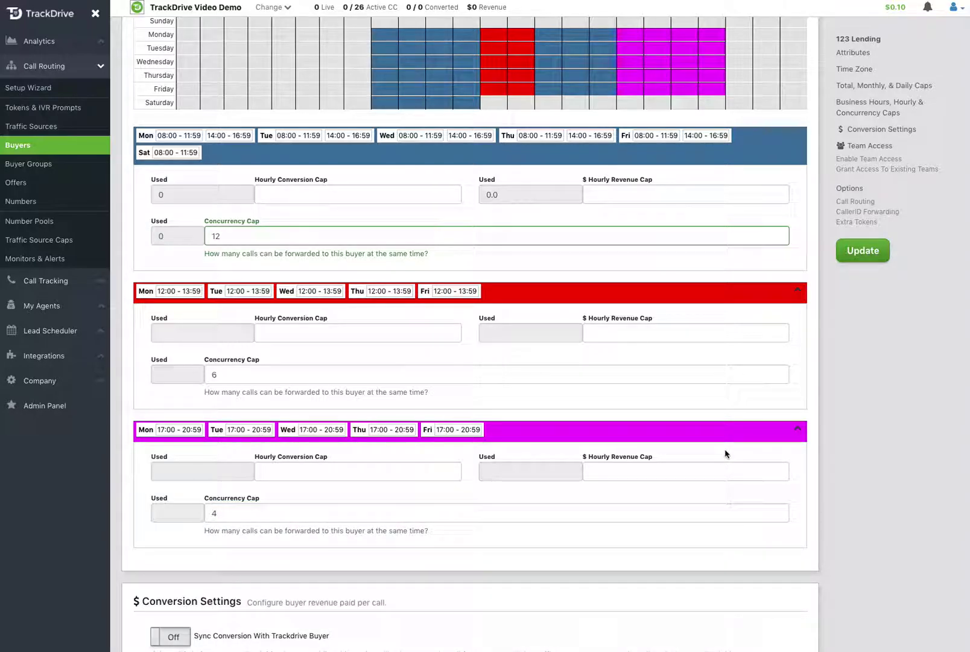
Scroll through the page to review the three colour-coded schedule blocks
scroll(726, 454, "up", 2)
scroll(726, 454, "up", 3)
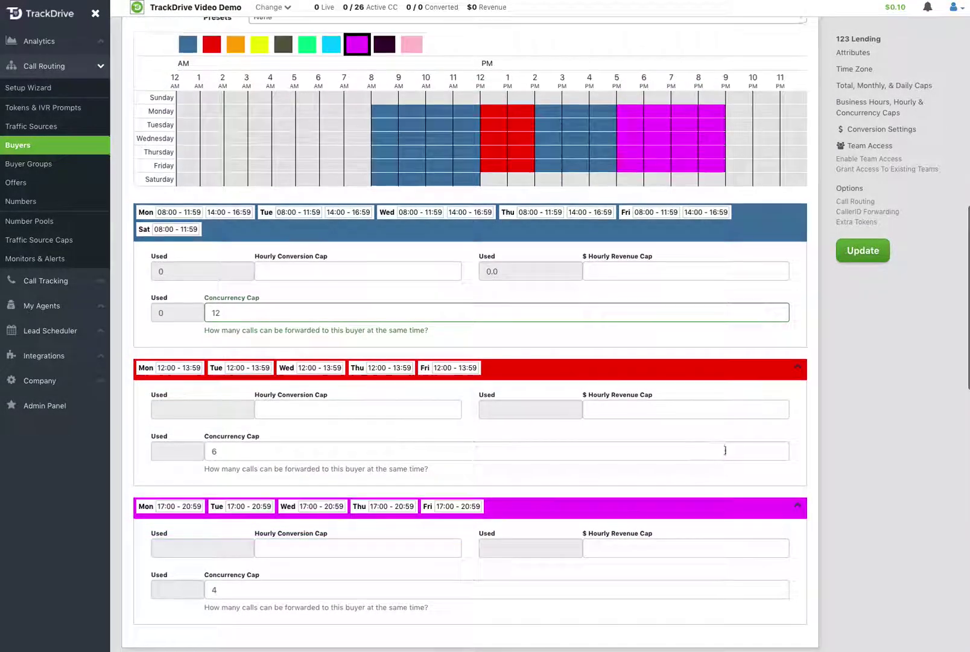
scroll(726, 450, "up", 1)
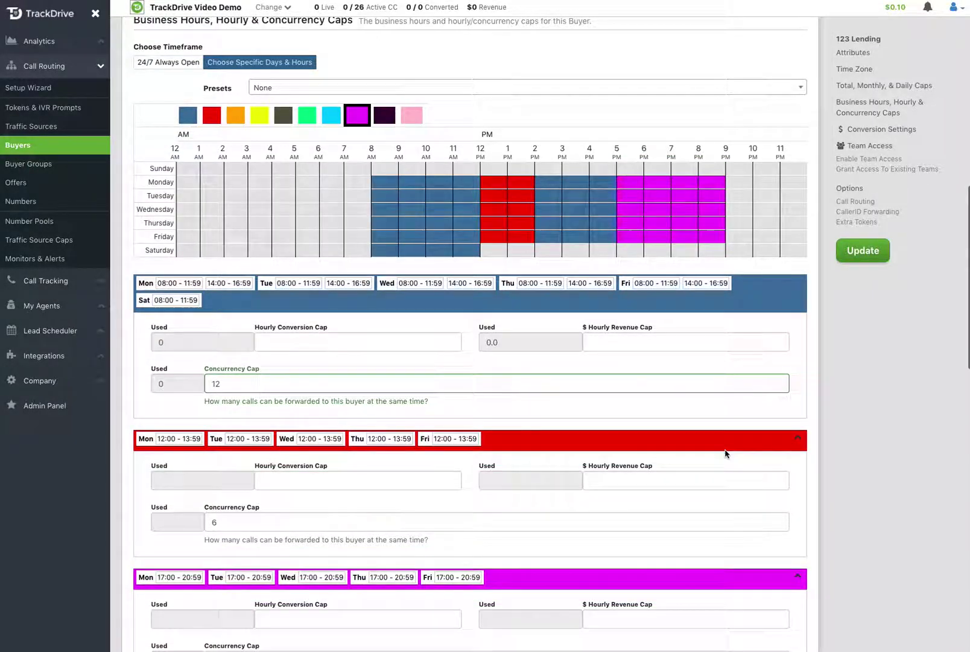
scroll(726, 452, "down", 1)
scroll(726, 454, "down", 5)
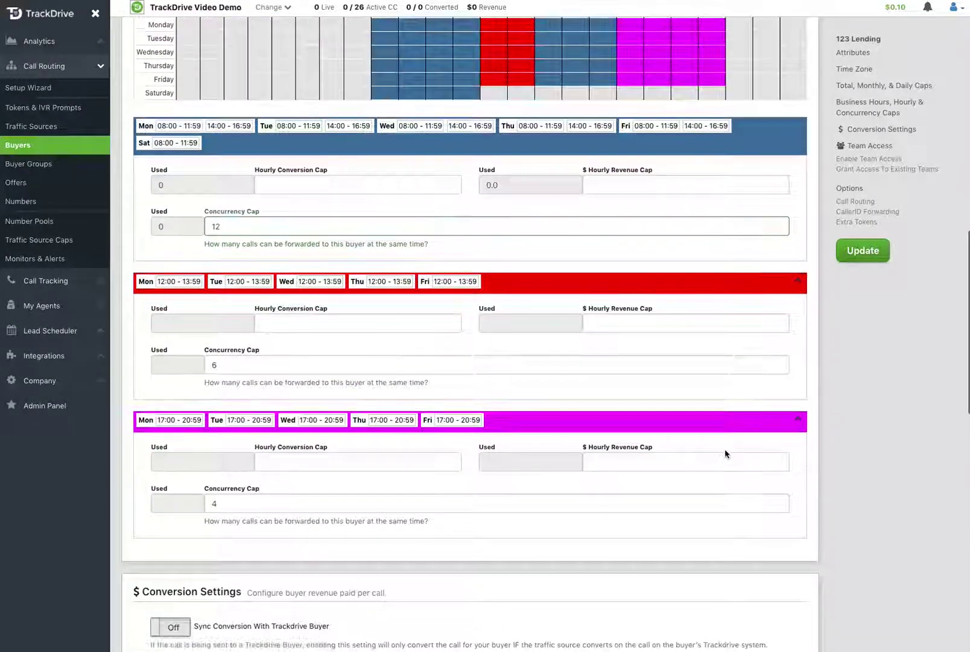
scroll(726, 454, "up", 4)
scroll(726, 454, "up", 3)
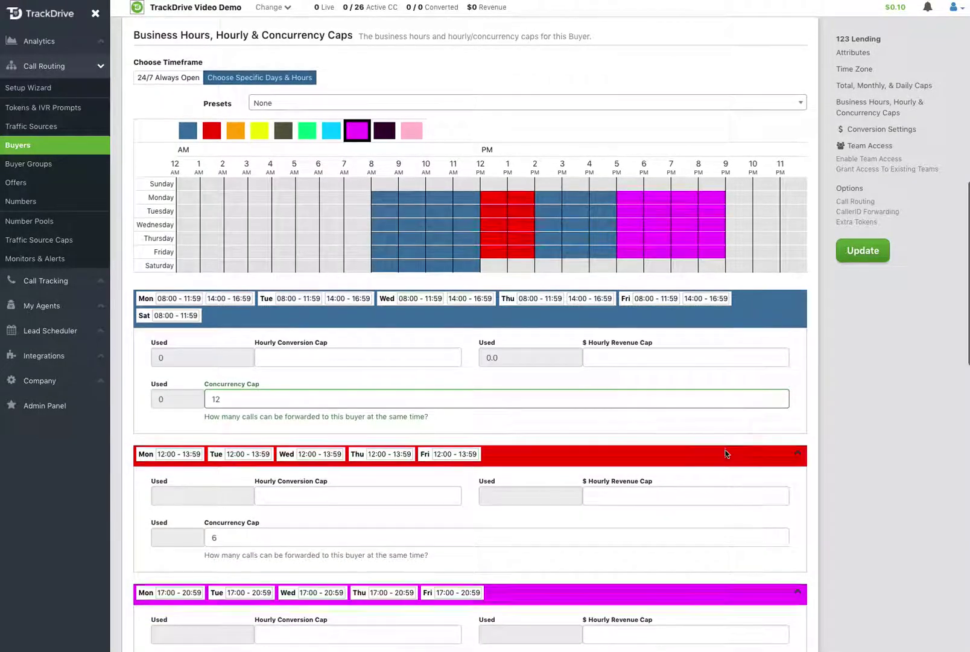
scroll(726, 454, "up", 3)
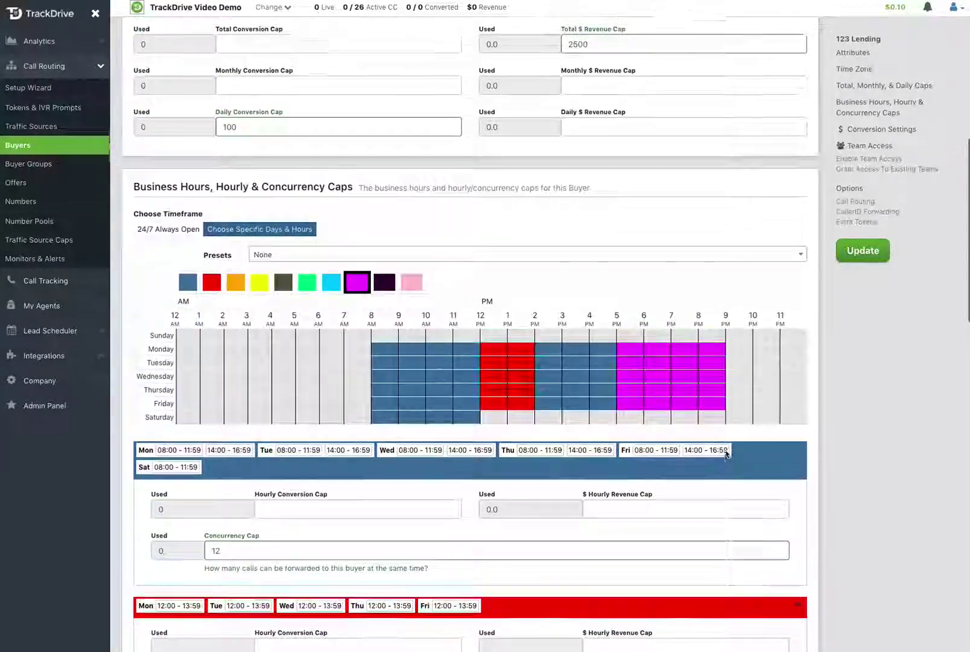